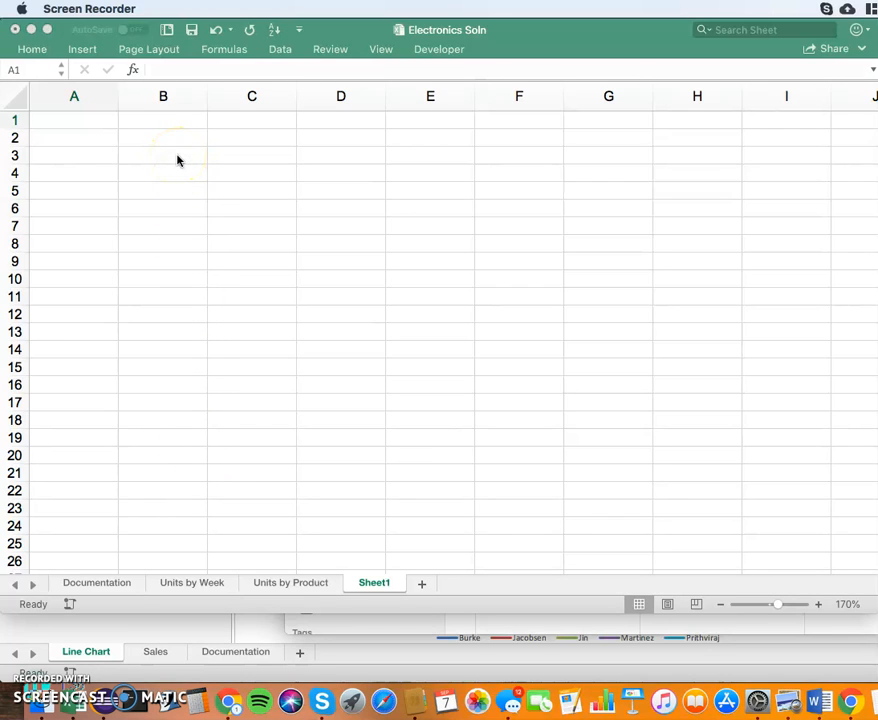
Step: Enter the headers "Pie Type" in B3 and "Number Votes" in C3, and autofit column C's width
{"action": "left_click", "coordinate": [177, 156]}
{"action": "left_click", "coordinate": [177, 156]}
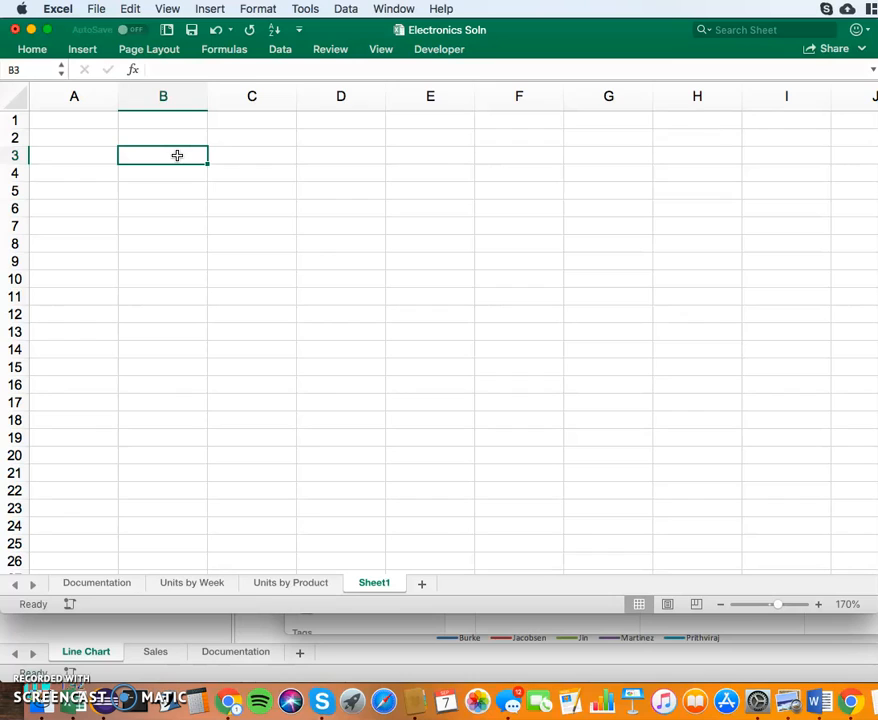
{"action": "type", "text": "P"}
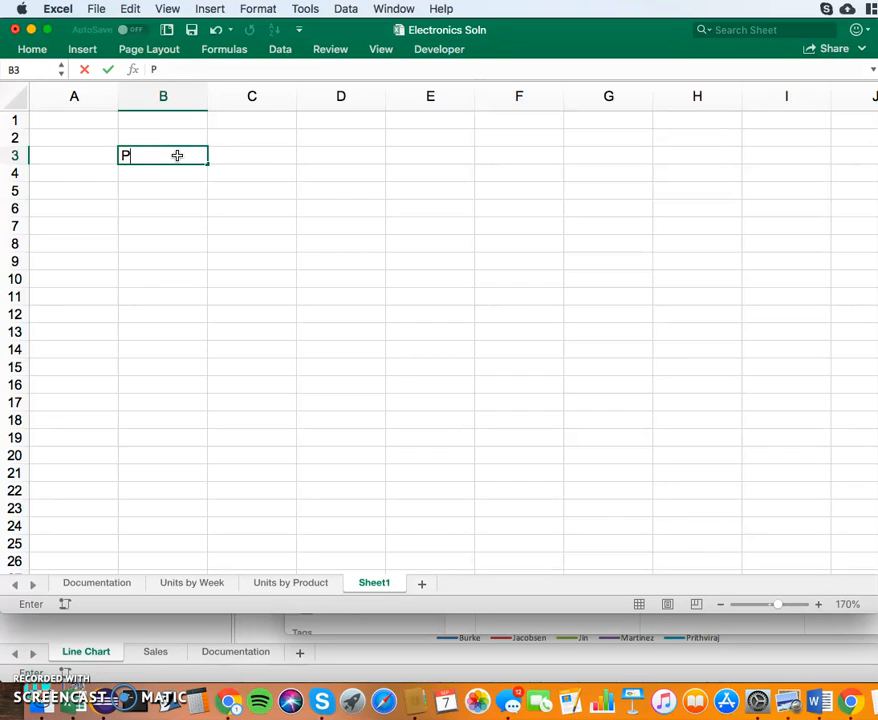
{"action": "type", "text": "ie Type"}
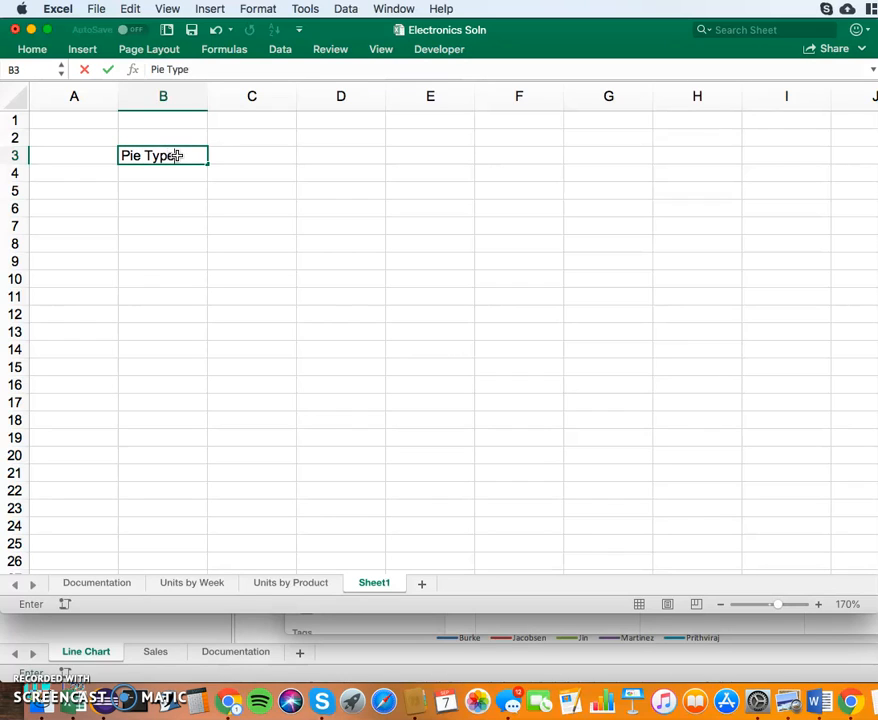
{"action": "key", "text": "Tab"}
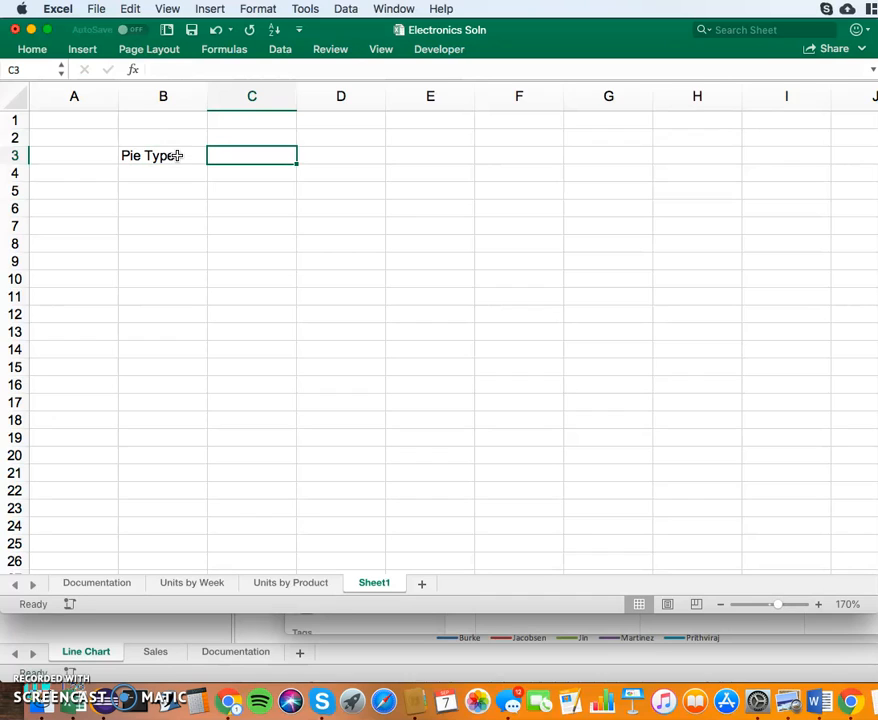
{"action": "type", "text": "Number Votes"}
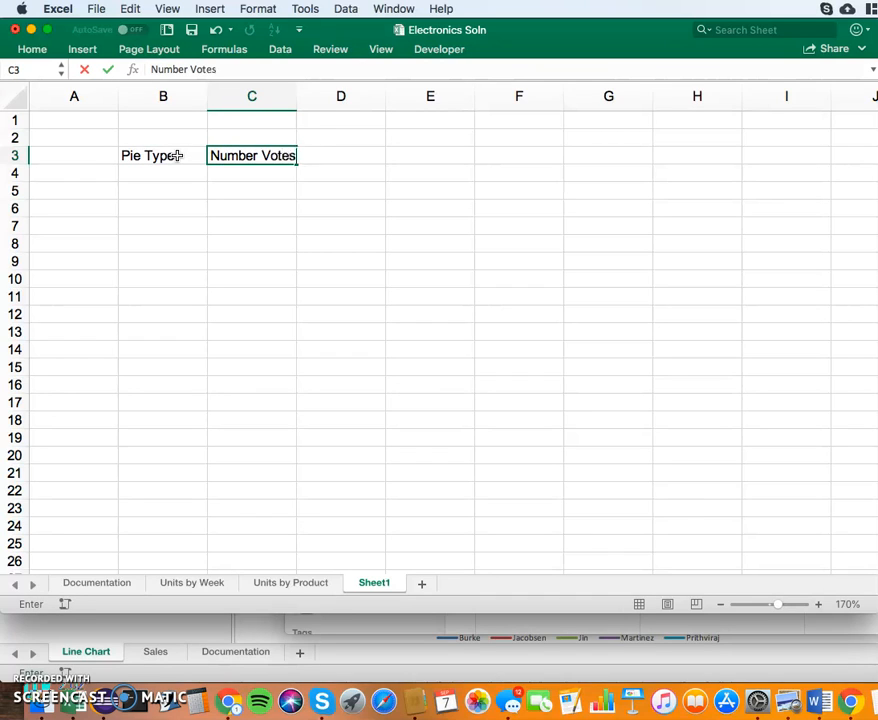
{"action": "left_click", "coordinate": [297, 96]}
{"action": "double_click", "coordinate": [297, 96]}
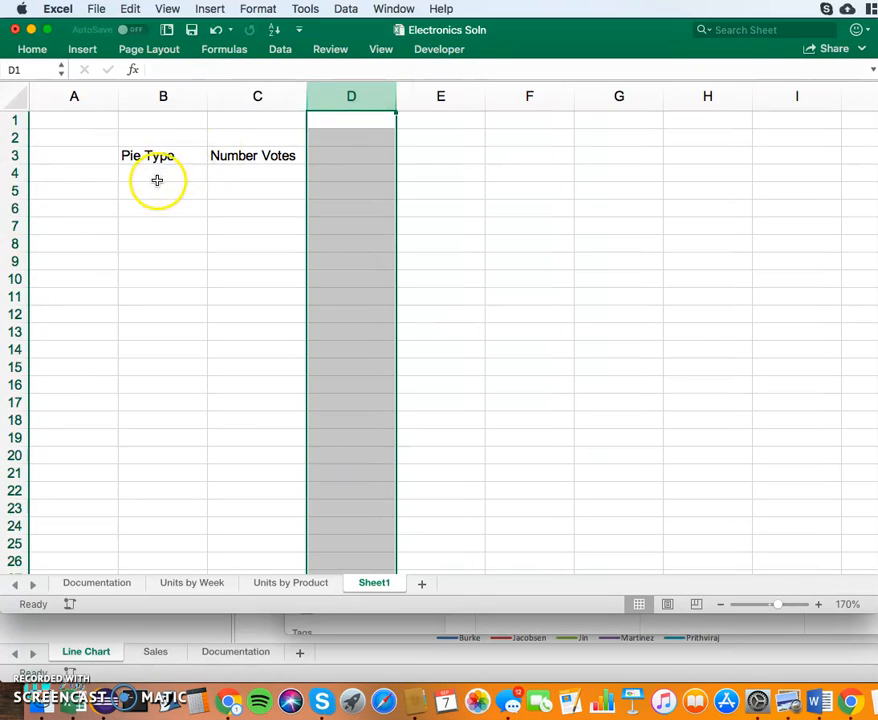
Step: List the pie types Apple, Cherry, Pumpkin and Key Lime in cells B4 to B7
{"action": "left_click", "coordinate": [170, 171]}
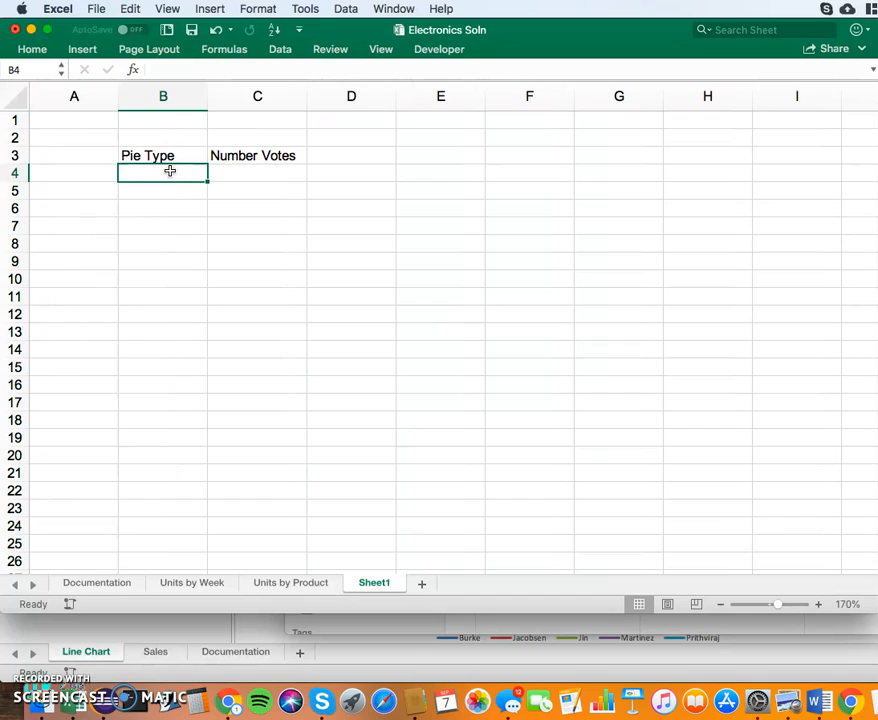
{"action": "type", "text": "Apple"}
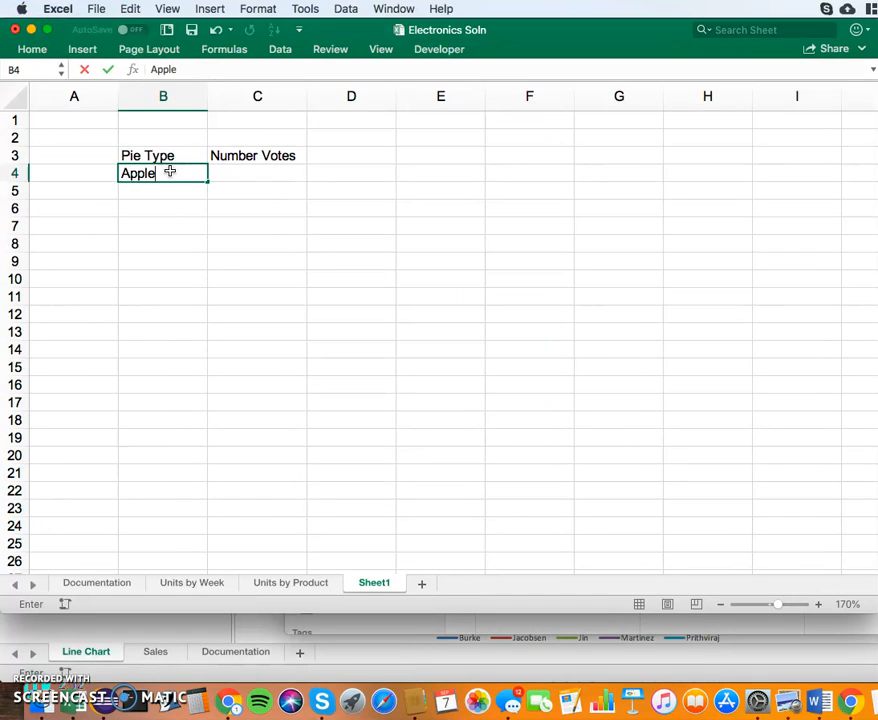
{"action": "key", "text": "Return"}
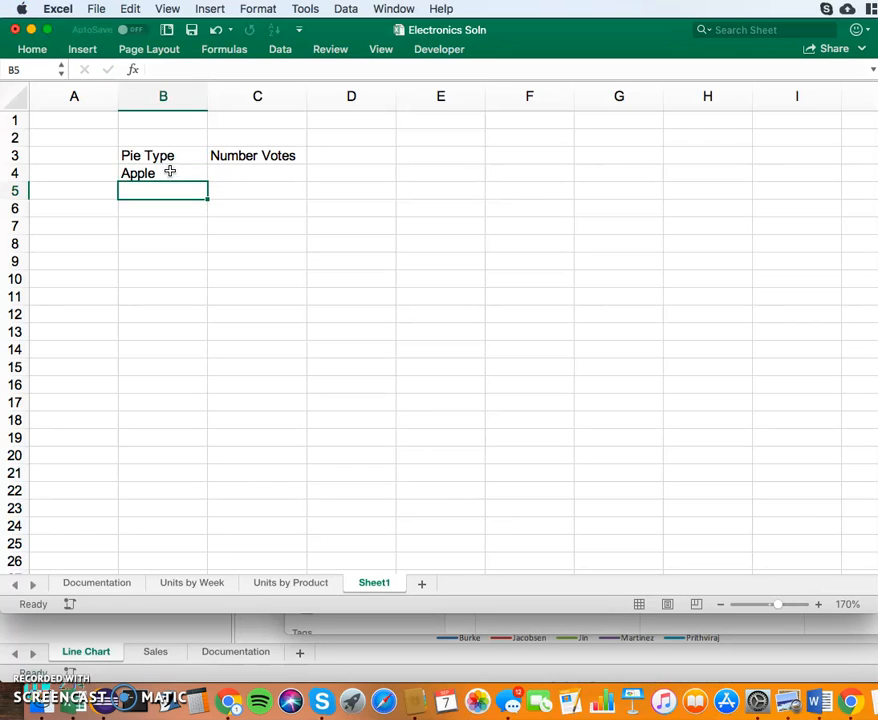
{"action": "type", "text": "Cherry"}
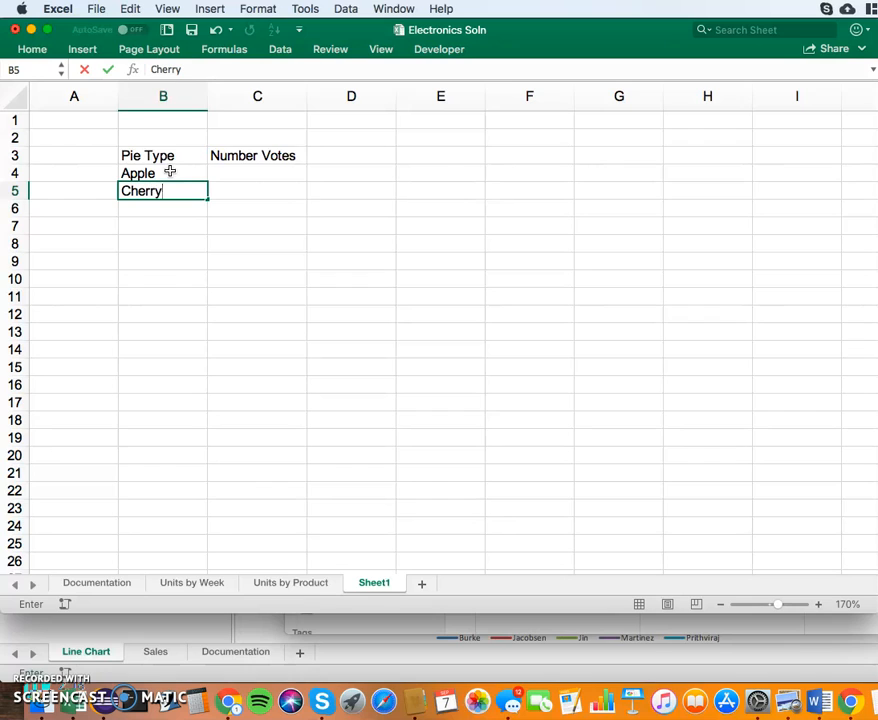
{"action": "key", "text": "Return"}
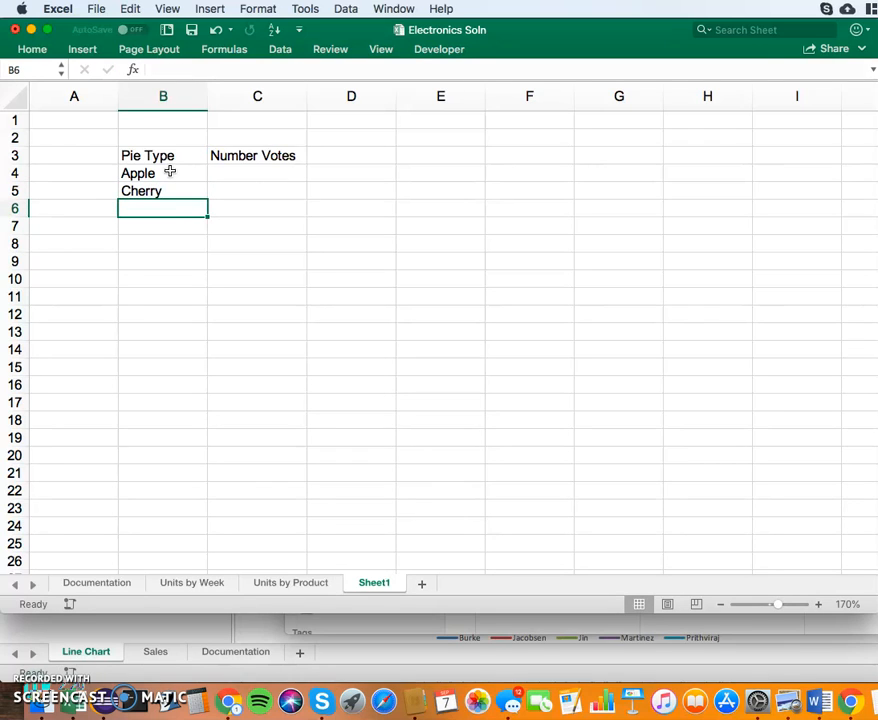
{"action": "type", "text": "Pum"}
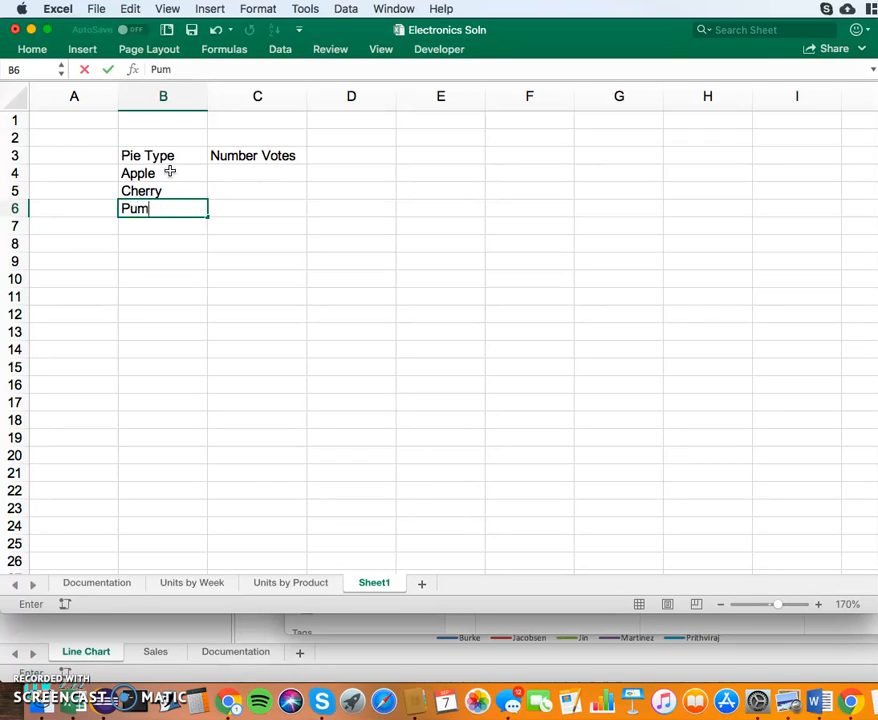
{"action": "type", "text": "pkin"}
{"action": "key", "text": "Return"}
{"action": "type", "text": "K"}
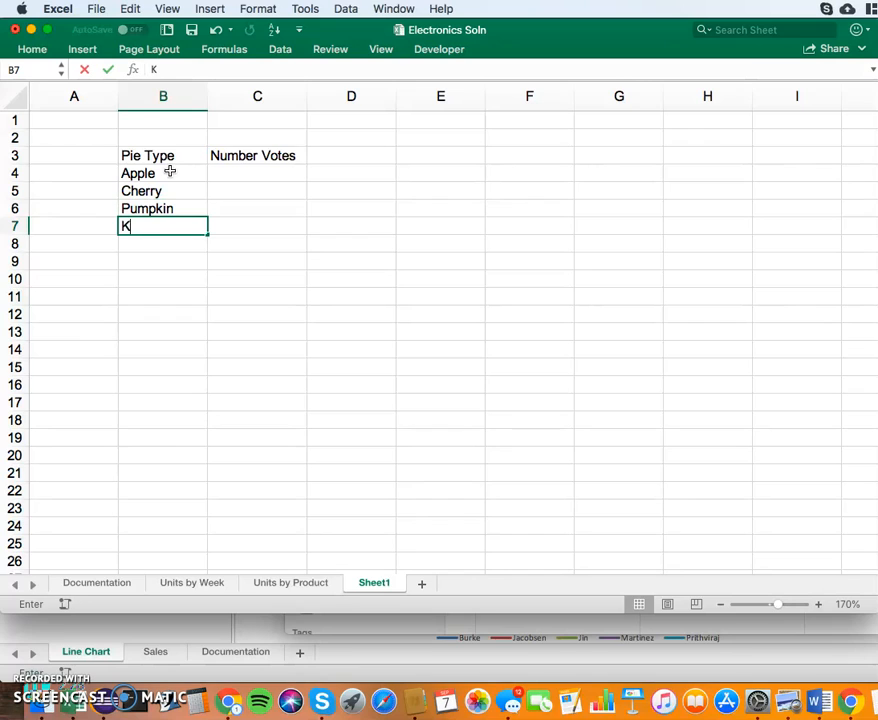
{"action": "type", "text": "ey L"}
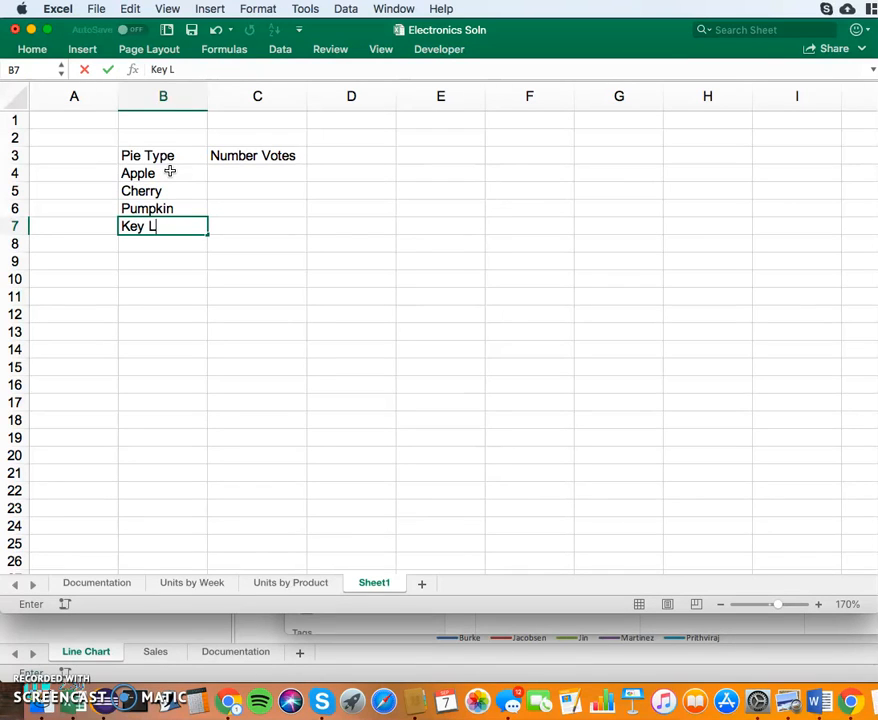
{"action": "type", "text": "ime"}
Step: Enter the vote counts 23, 21, 13 and 7 in cells C4 to C7
{"action": "left_click", "coordinate": [235, 172]}
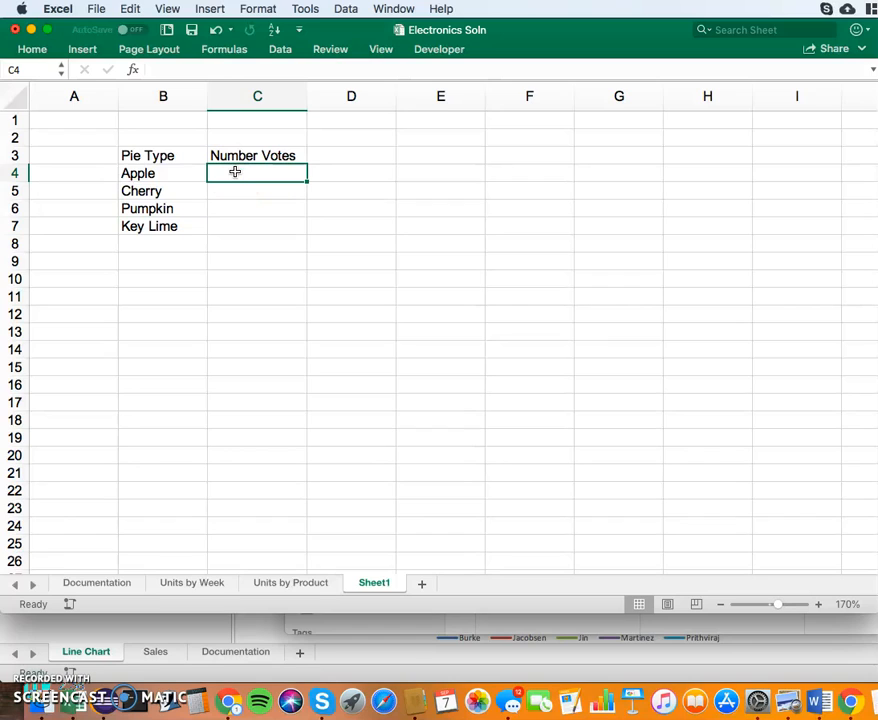
{"action": "type", "text": "23"}
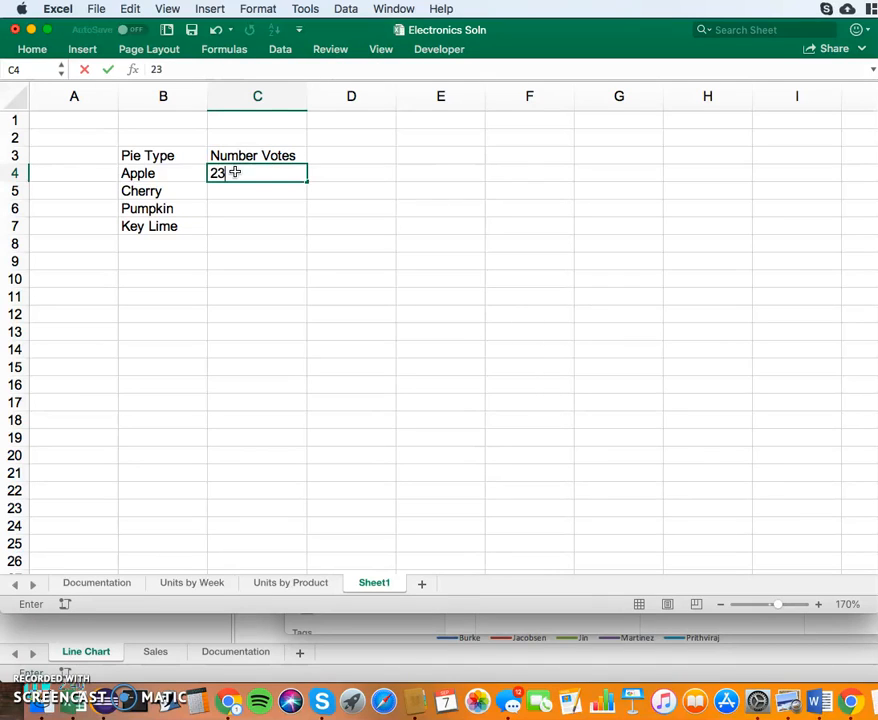
{"action": "key", "text": "Return"}
{"action": "type", "text": "21"}
{"action": "key", "text": "Return"}
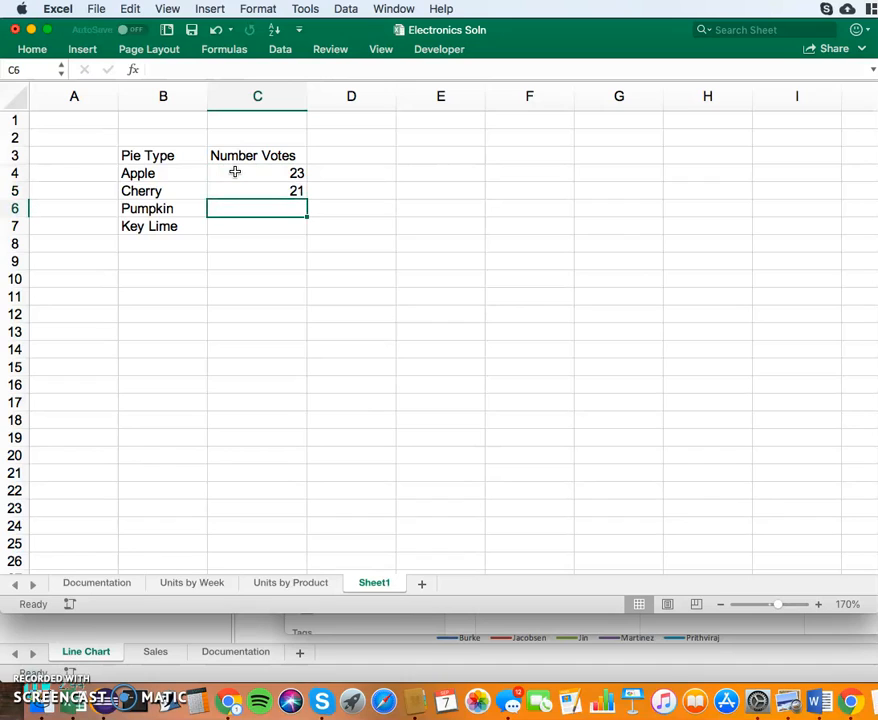
{"action": "type", "text": "13"}
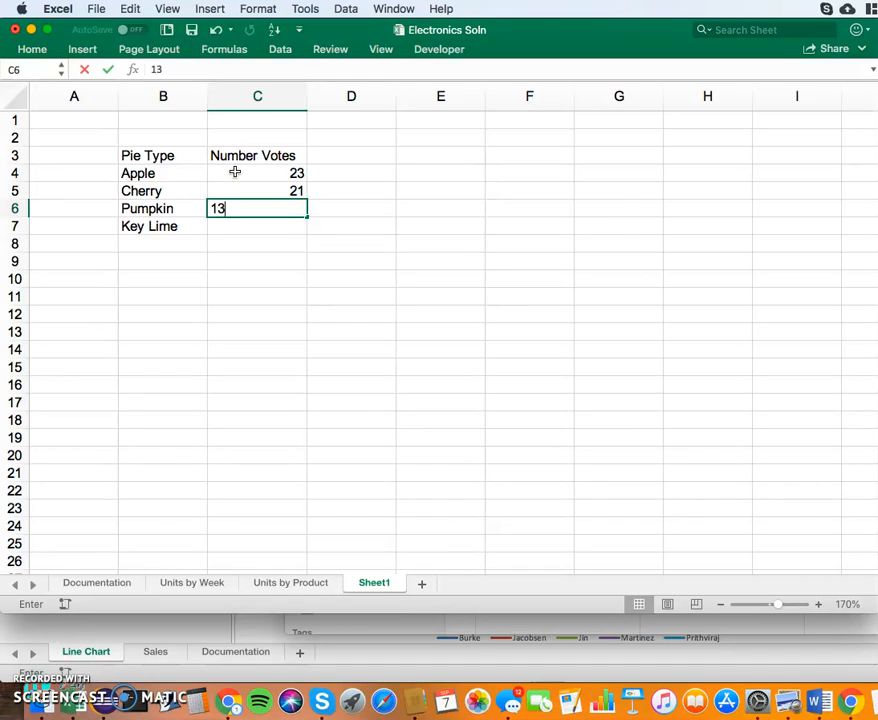
{"action": "key", "text": "Return"}
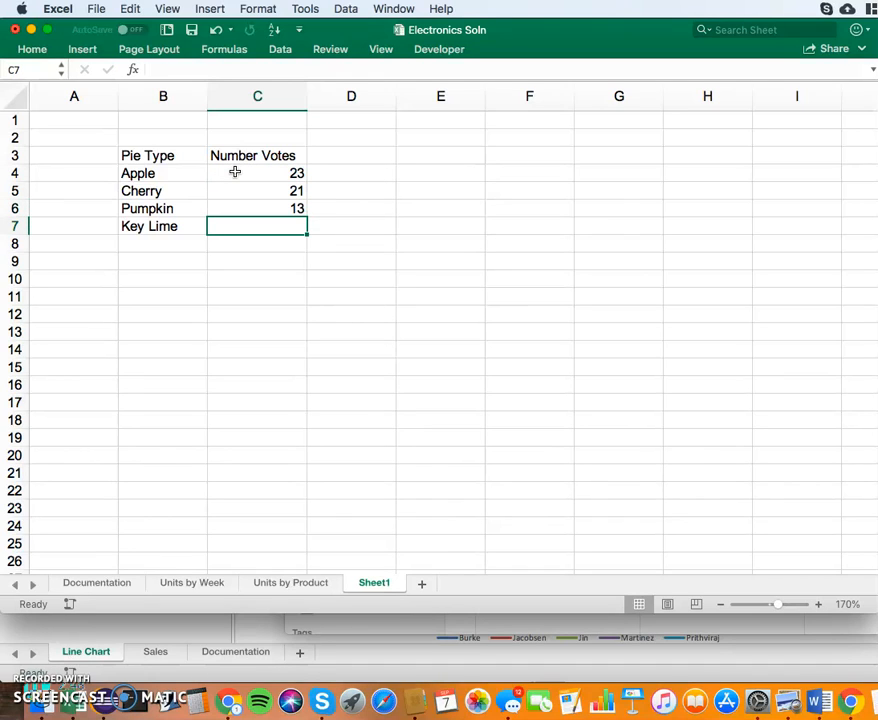
{"action": "type", "text": "7"}
{"action": "key", "text": "Return"}
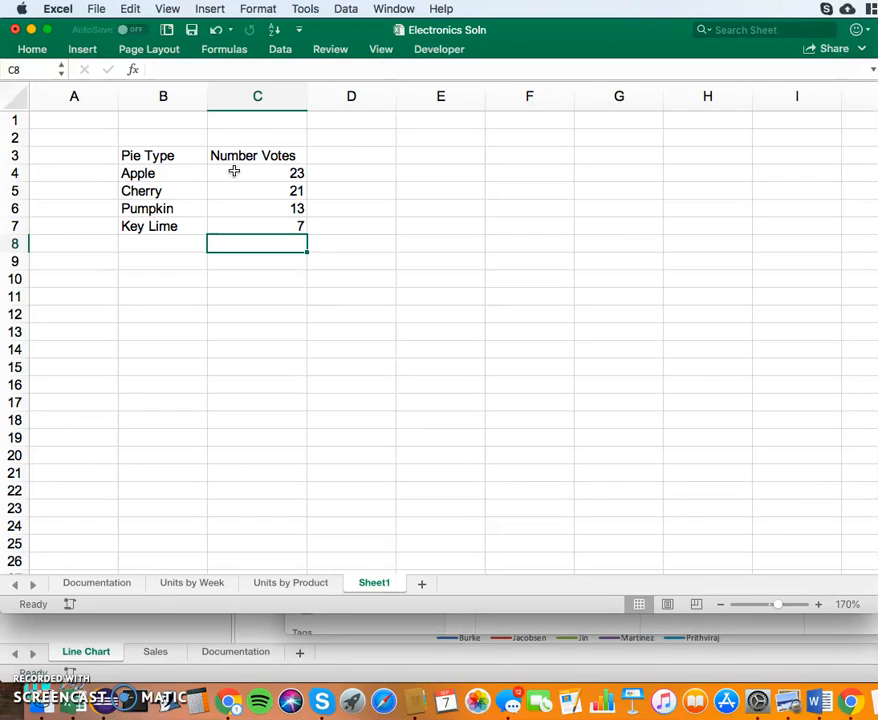
Step: Insert a basic 2-D pie chart from the table in B3:C7 and place it beside the data, starting near column D
{"action": "left_click_drag", "start_coordinate": [163, 157], "coordinate": [245, 228]}
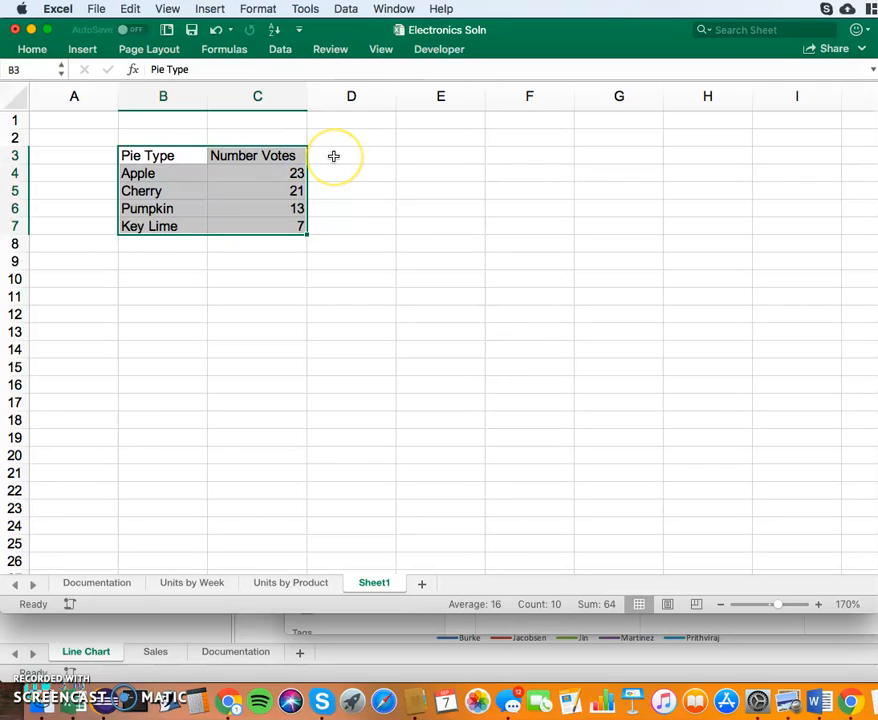
{"action": "left_click", "coordinate": [88, 50]}
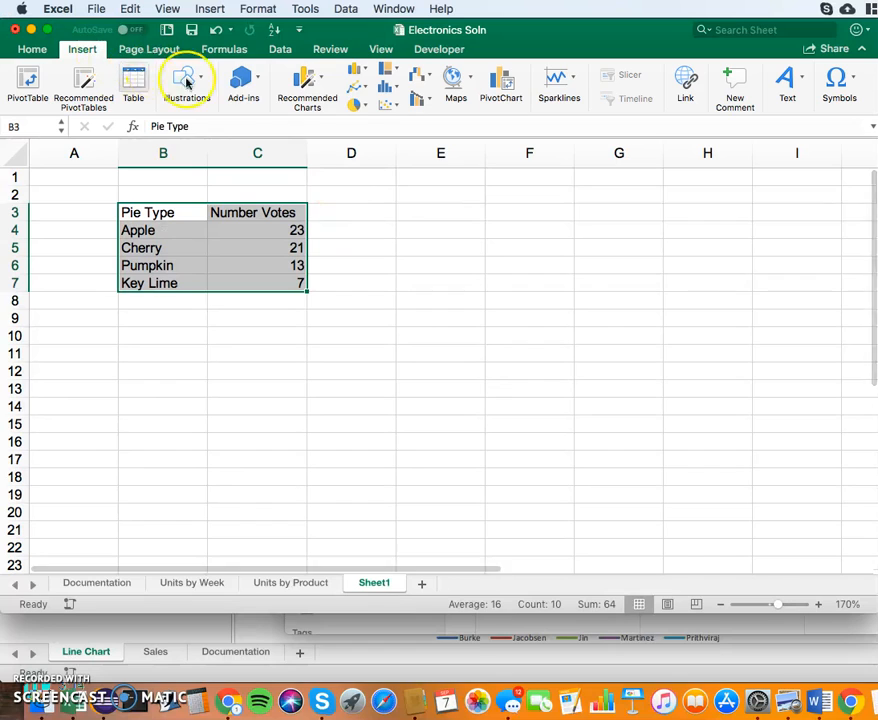
{"action": "left_click", "coordinate": [362, 107]}
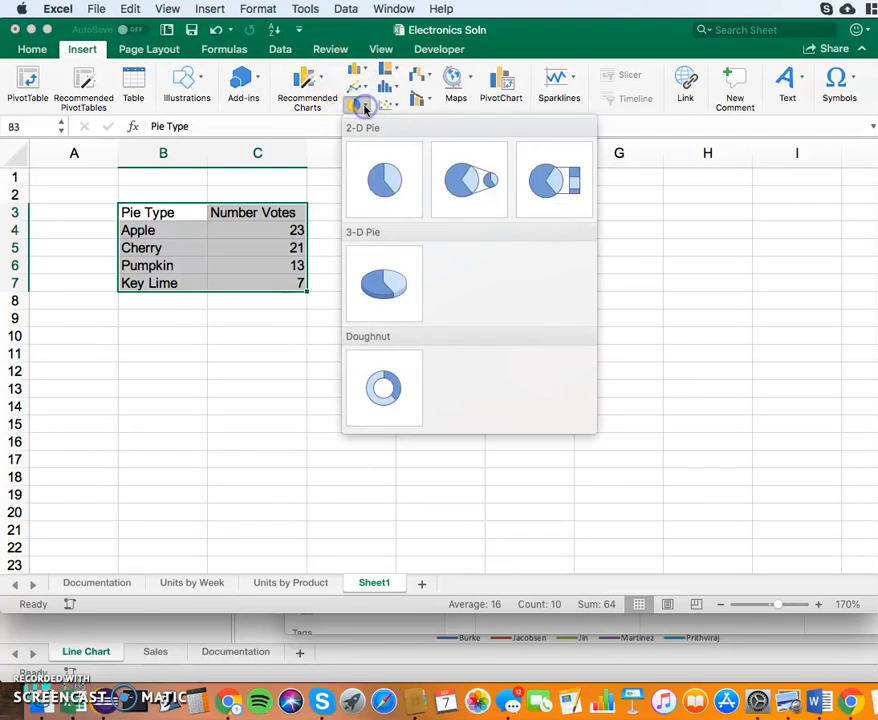
{"action": "left_click", "coordinate": [390, 179]}
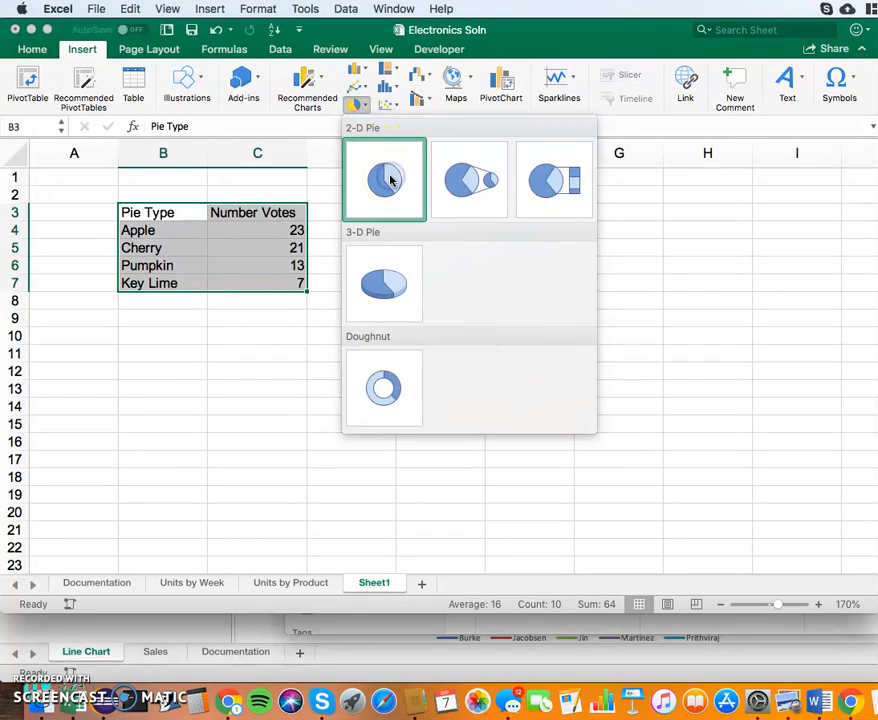
{"action": "left_click_drag", "start_coordinate": [331, 237], "coordinate": [466, 218]}
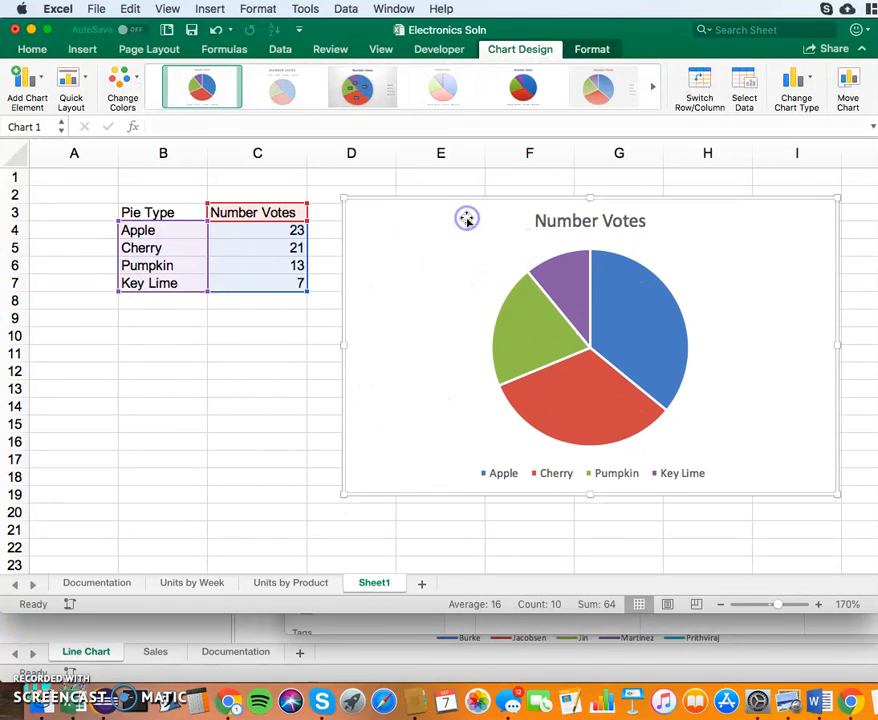
Step: Extend the chart title to read "Number Votes by Pie Type"
{"action": "left_click", "coordinate": [604, 222]}
{"action": "left_click", "coordinate": [604, 222]}
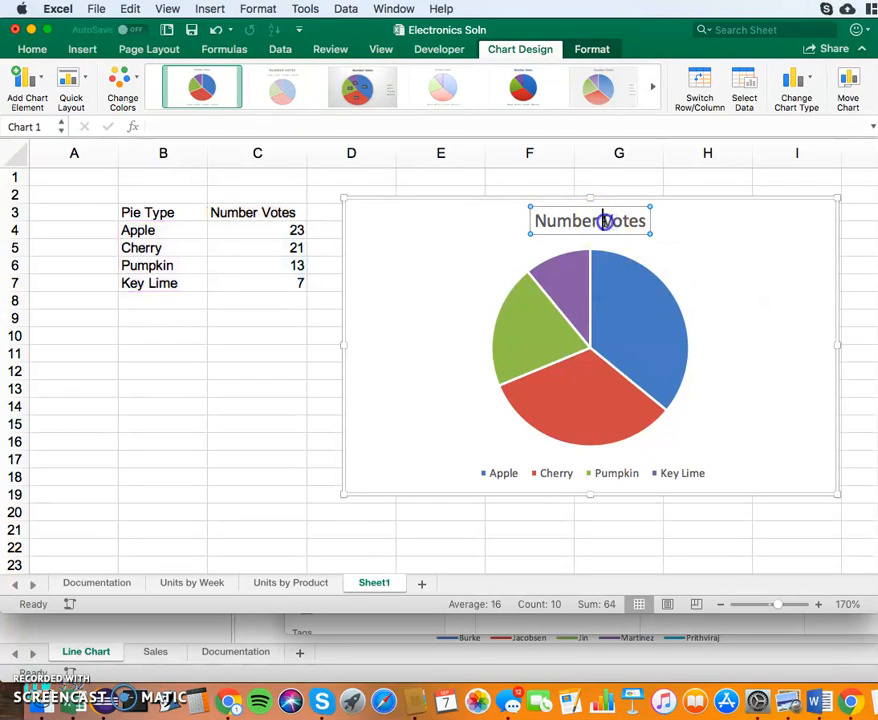
{"action": "left_click_drag", "start_coordinate": [603, 222], "coordinate": [650, 224]}
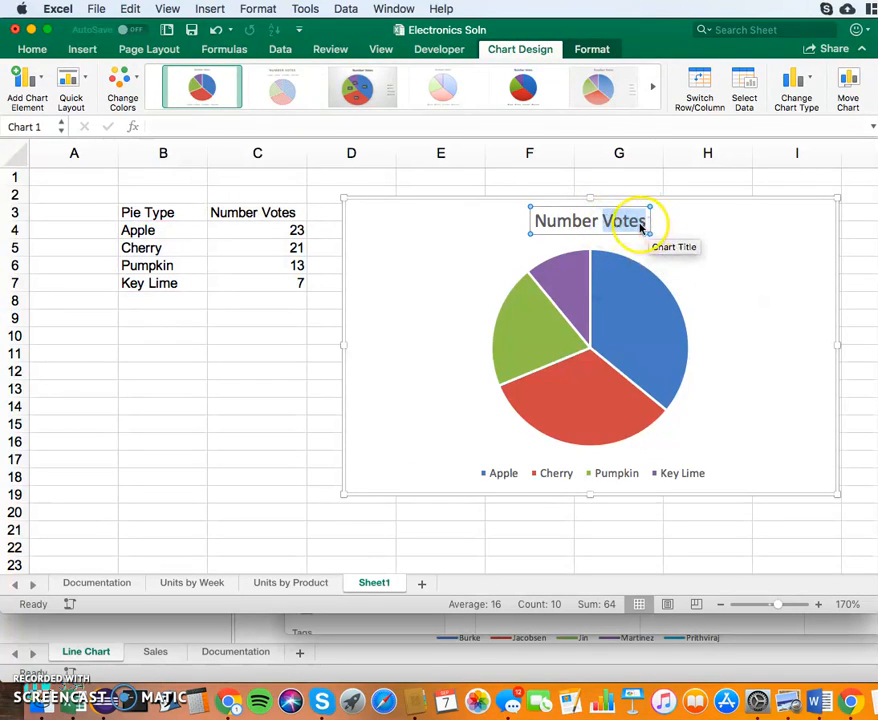
{"action": "left_click", "coordinate": [640, 221]}
{"action": "left_click", "coordinate": [648, 220]}
{"action": "type", "text": "by"}
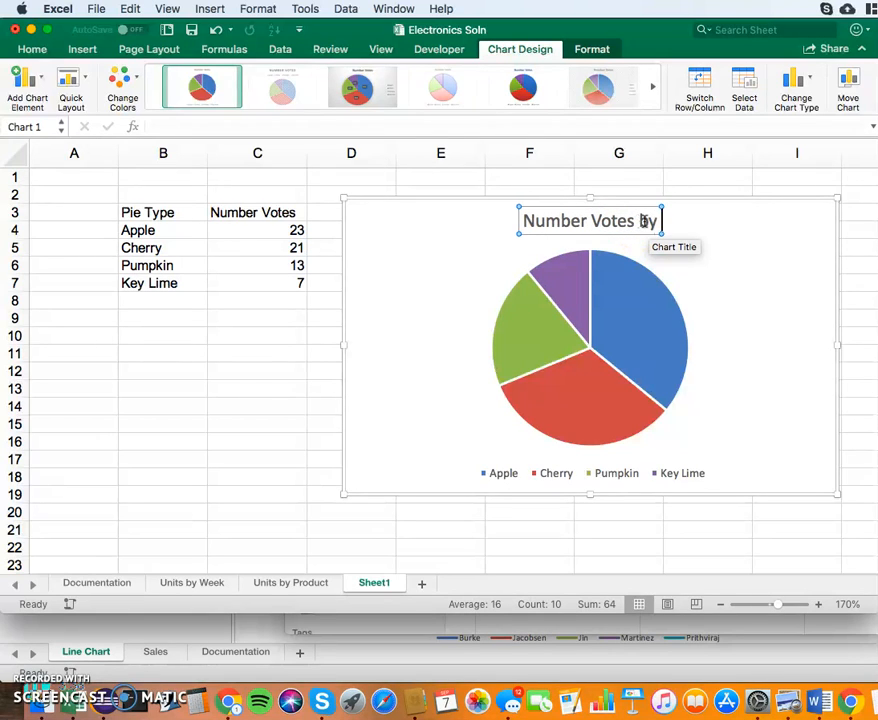
{"action": "type", "text": " Pie Type"}
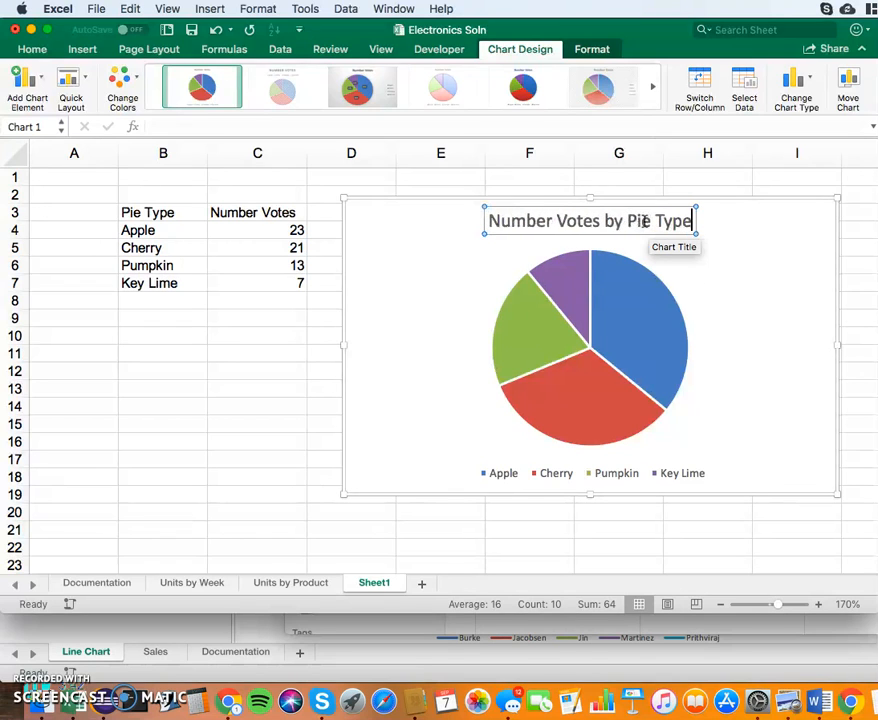
Step: Apply the chart style with a grey gradient background and dark percentage labels to the pie chart
{"action": "left_click", "coordinate": [740, 323]}
{"action": "mouse_move", "coordinate": [650, 333]}
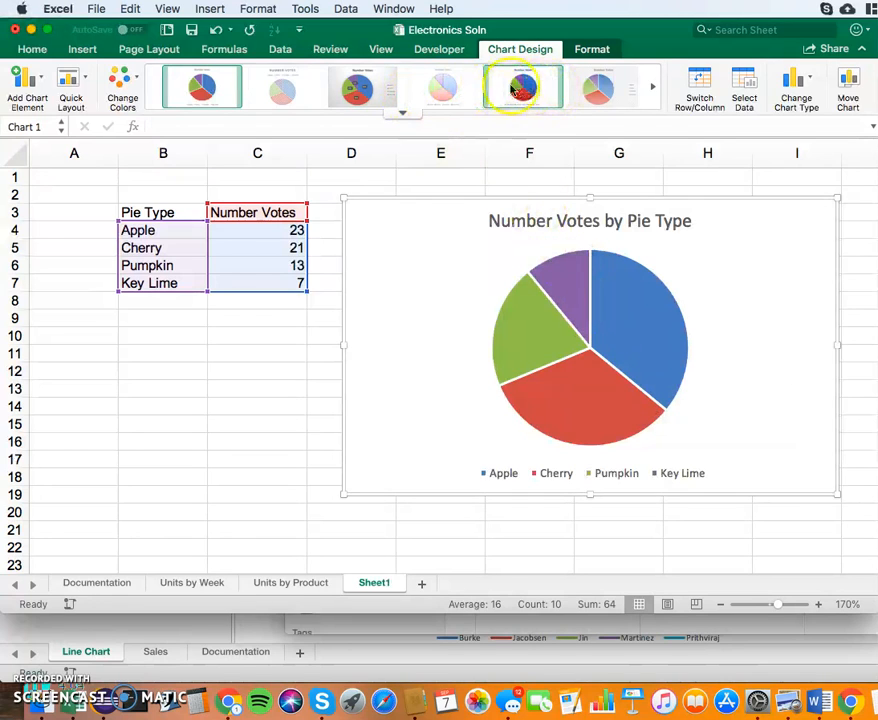
{"action": "left_click", "coordinate": [372, 92]}
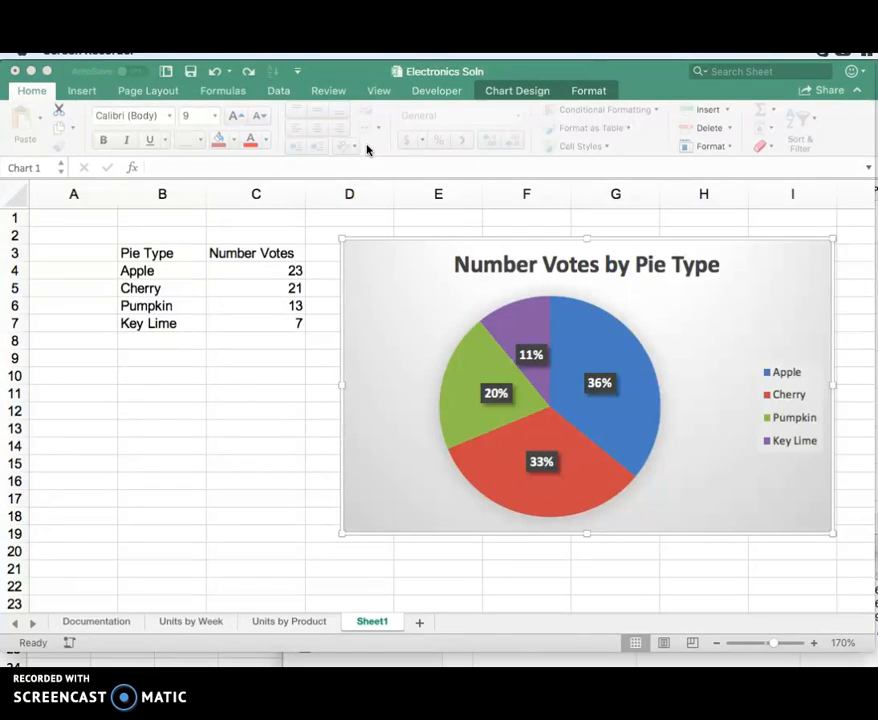
Step: Move the pie chart to a new sheet named "Pie Preference Pie Chart"
{"action": "left_click", "coordinate": [698, 308]}
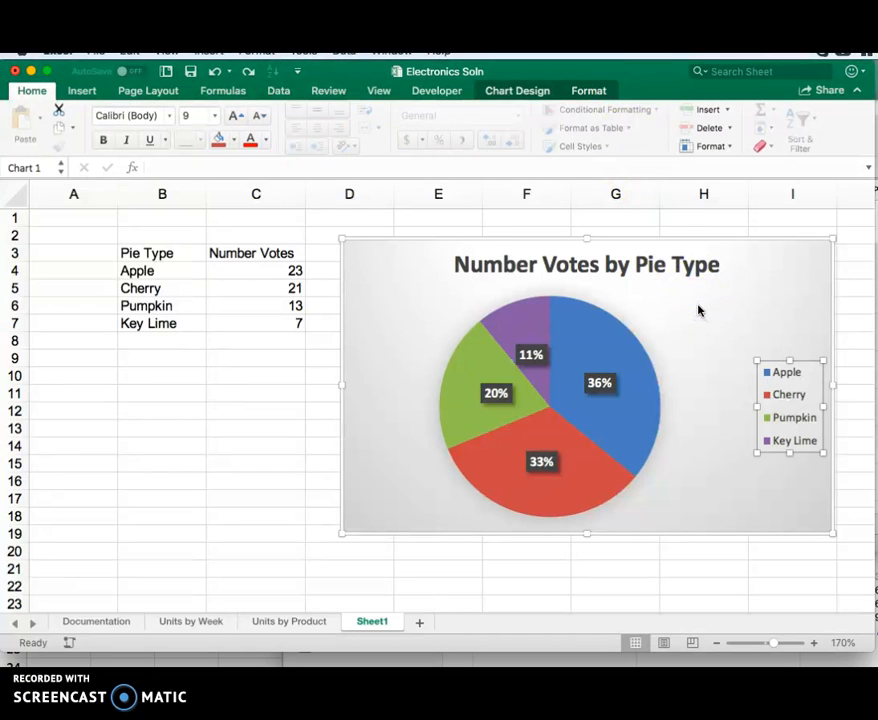
{"action": "right_click", "coordinate": [698, 308]}
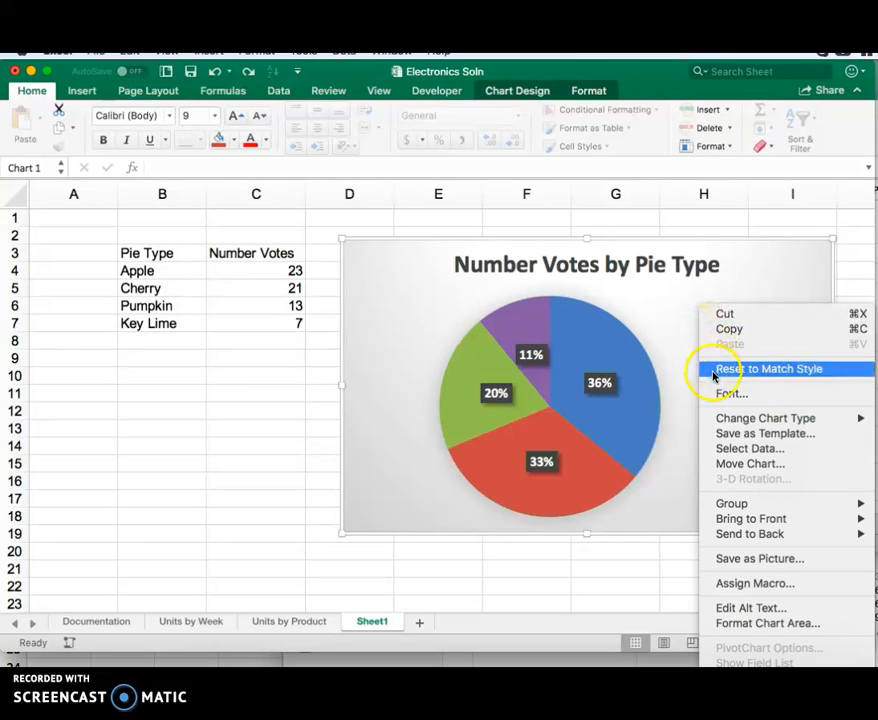
{"action": "left_click", "coordinate": [745, 463]}
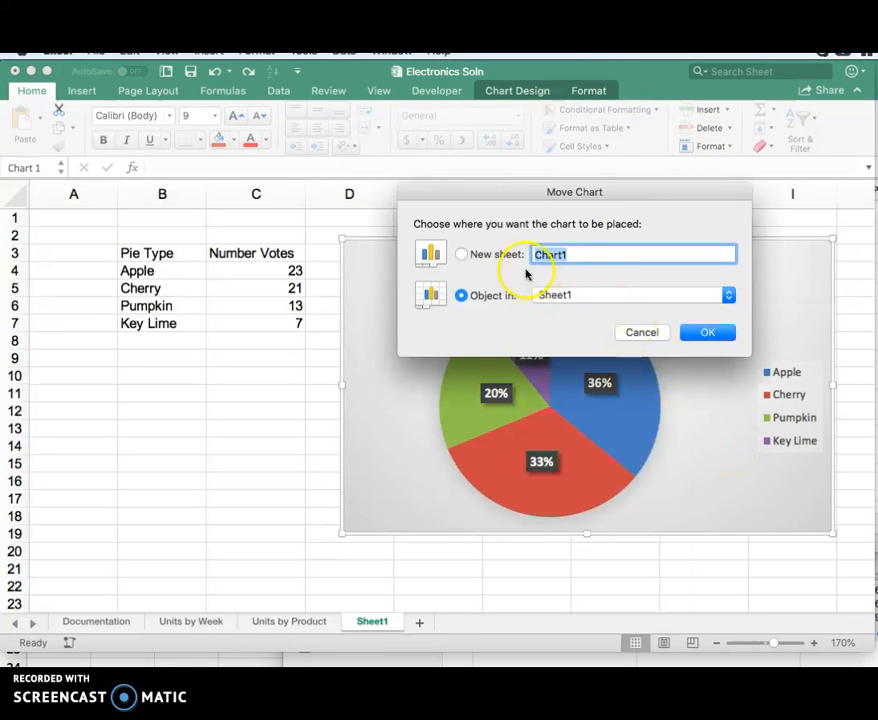
{"action": "left_click", "coordinate": [461, 254]}
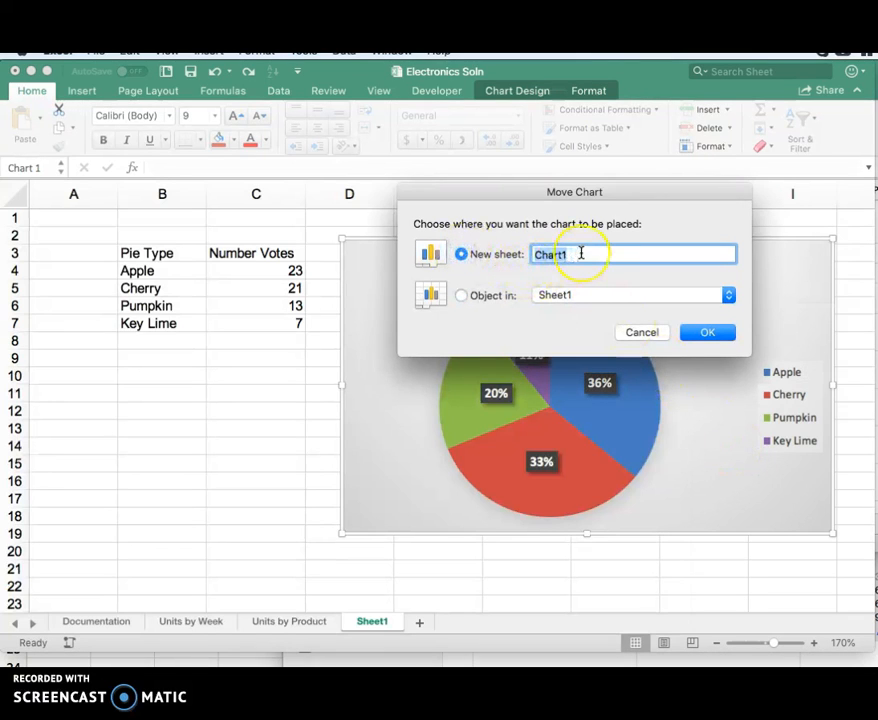
{"action": "type", "text": "Pie"}
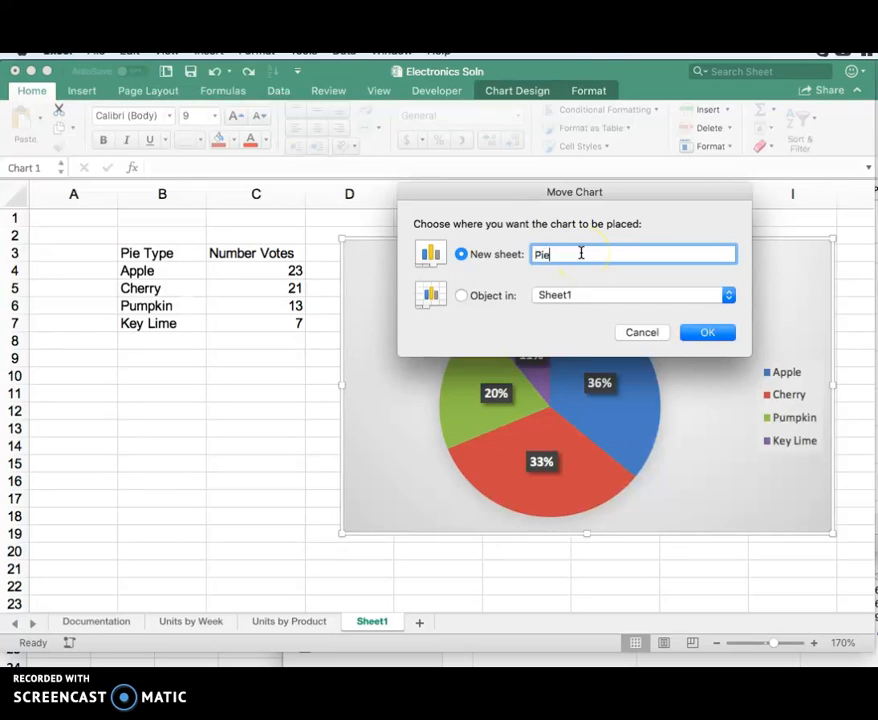
{"action": "type", "text": " Preference Pie Chart"}
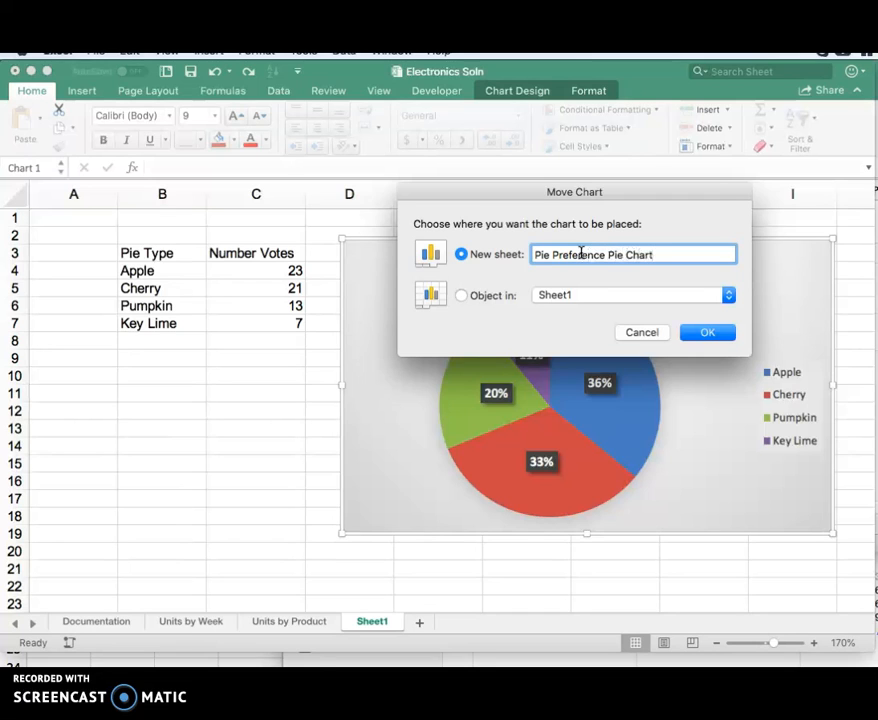
{"action": "left_click", "coordinate": [706, 331]}
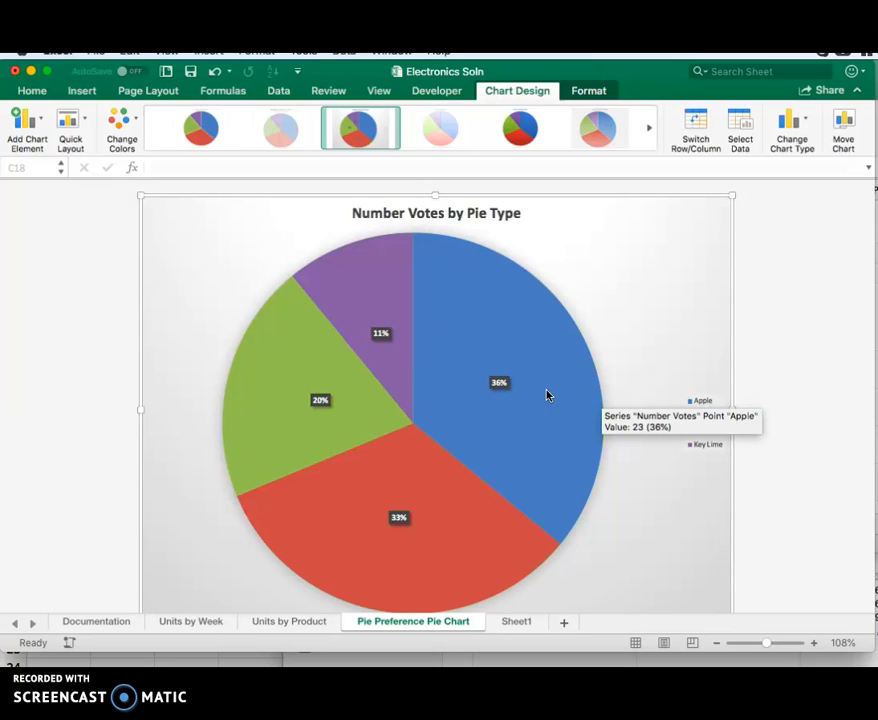
Step: Apply the quick layout that labels each slice with its category name and percentage and has no legend
{"action": "left_click", "coordinate": [84, 124]}
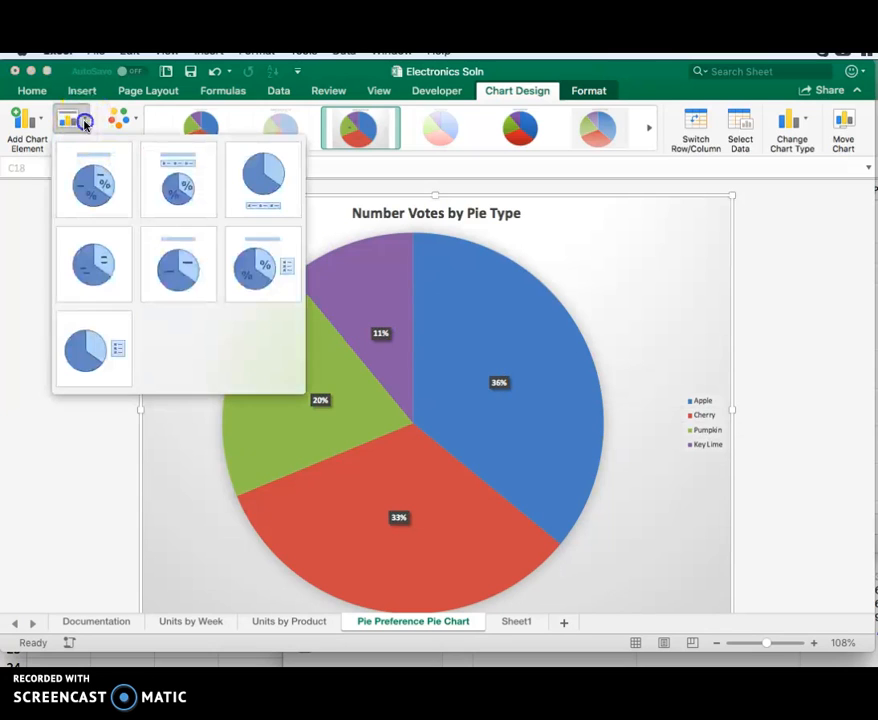
{"action": "left_click", "coordinate": [104, 188]}
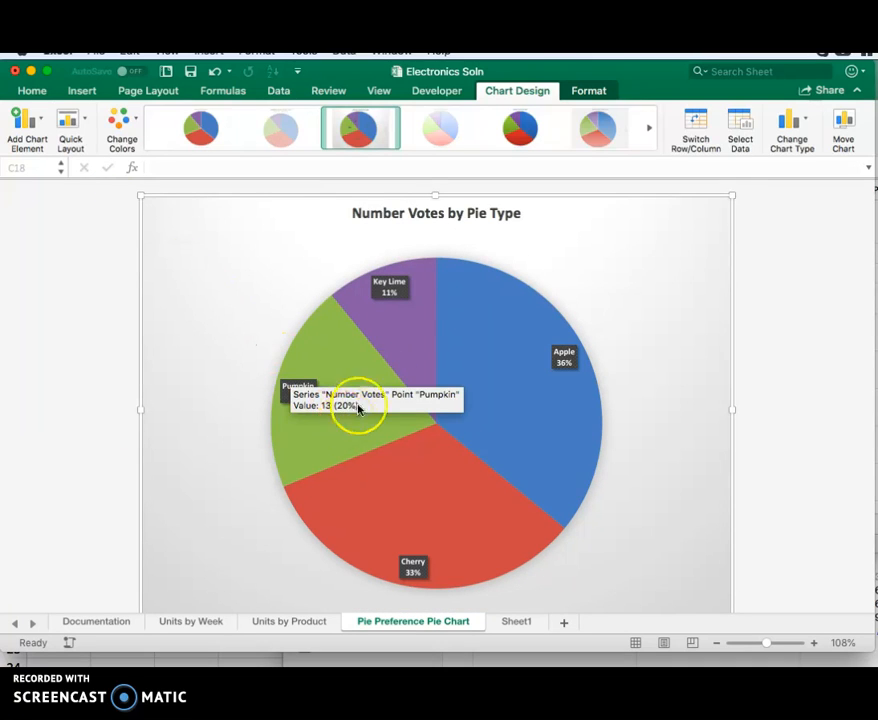
{"action": "mouse_move", "coordinate": [431, 328]}
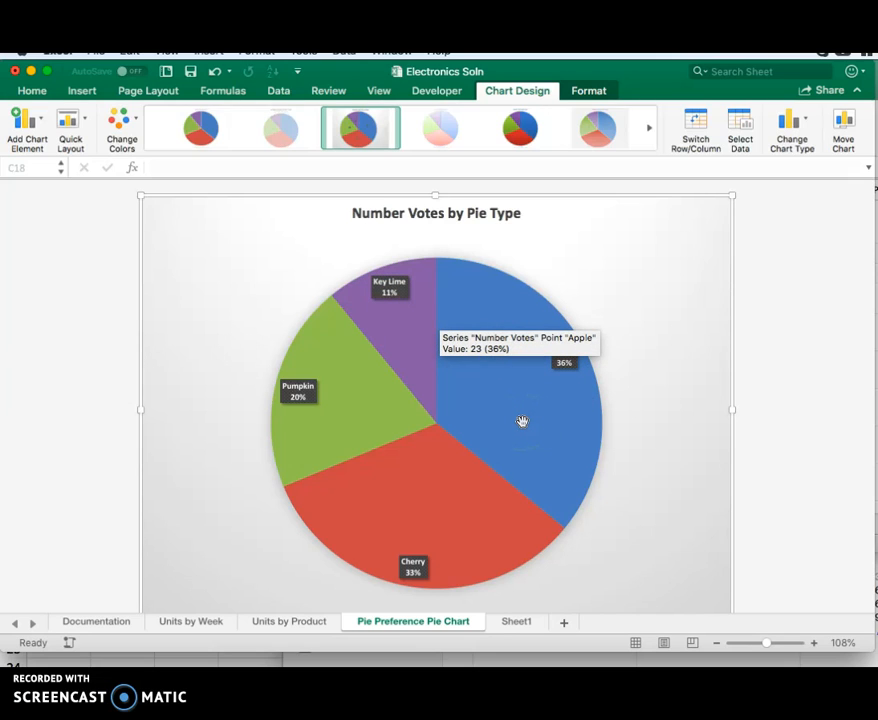
Step: Select only the Pumpkin slice and pull it outward so that it is separated from the rest of the pie
{"action": "left_click", "coordinate": [355, 388]}
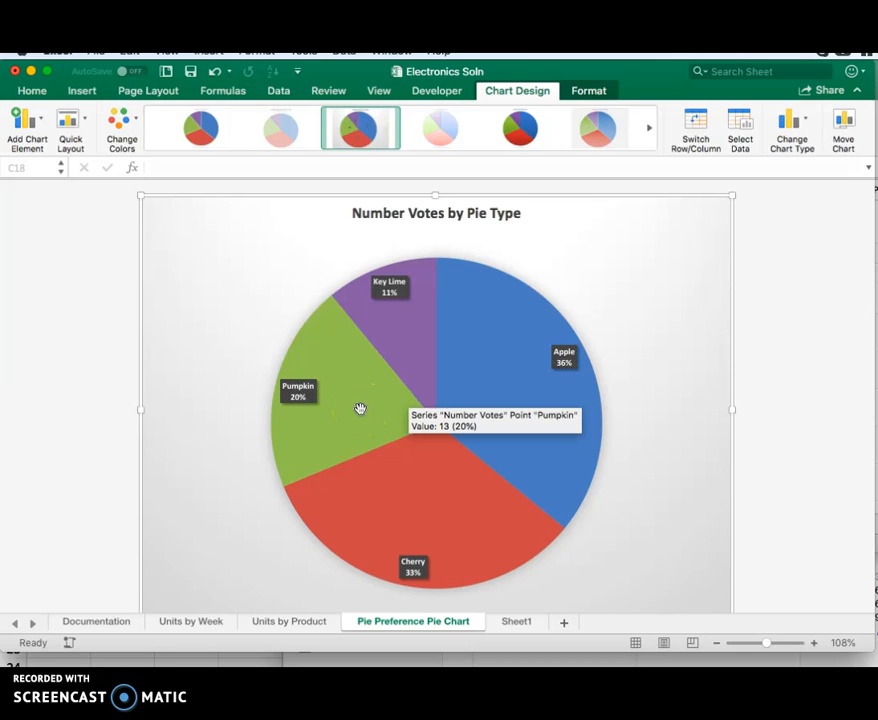
{"action": "left_click", "coordinate": [380, 362]}
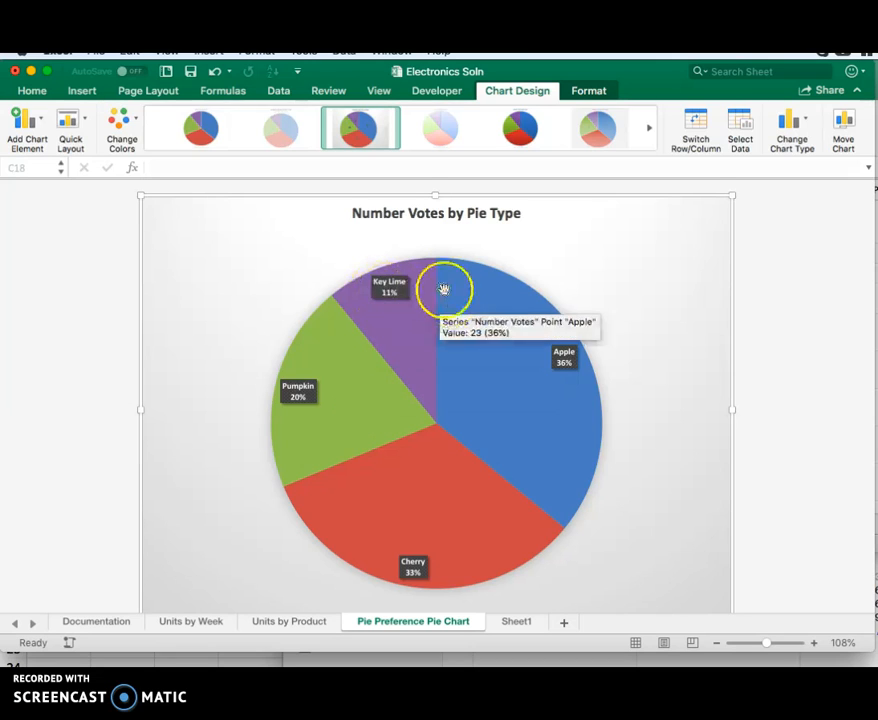
{"action": "left_click", "coordinate": [360, 330]}
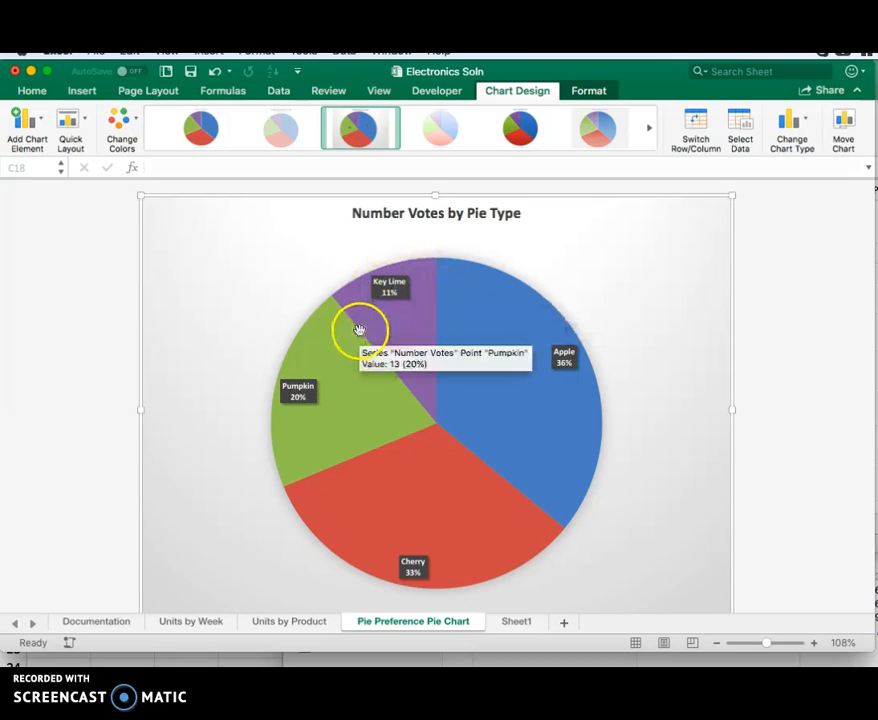
{"action": "left_click", "coordinate": [345, 407]}
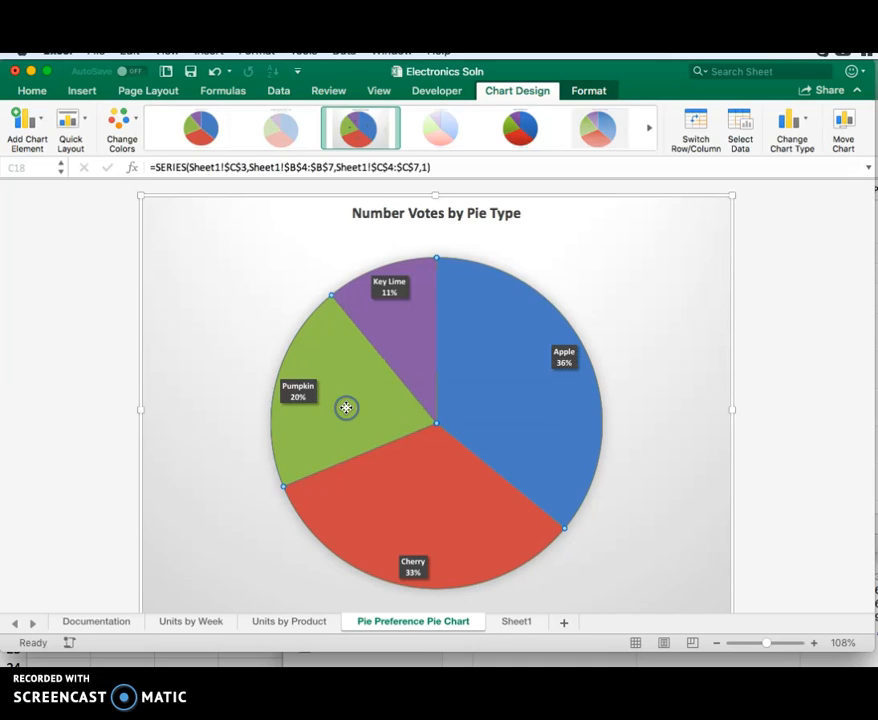
{"action": "left_click", "coordinate": [345, 407]}
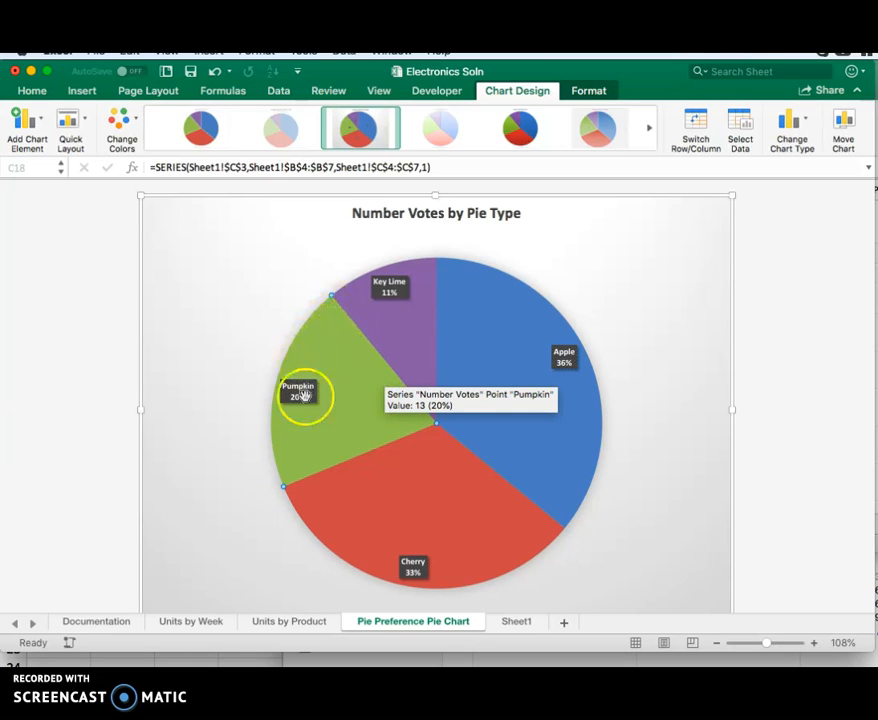
{"action": "left_click", "coordinate": [349, 399]}
{"action": "left_click_drag", "start_coordinate": [349, 399], "coordinate": [292, 387]}
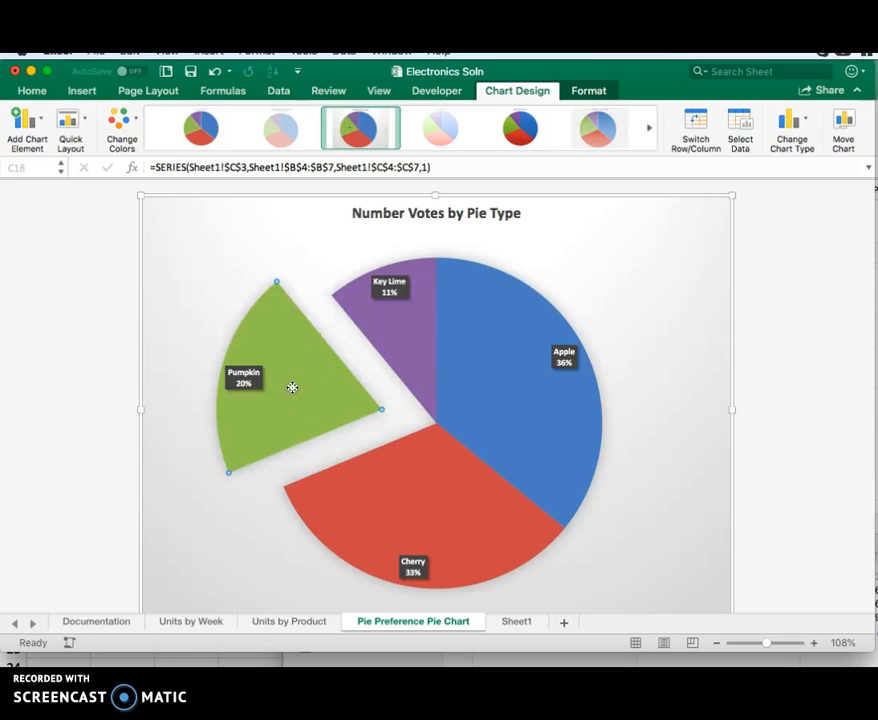